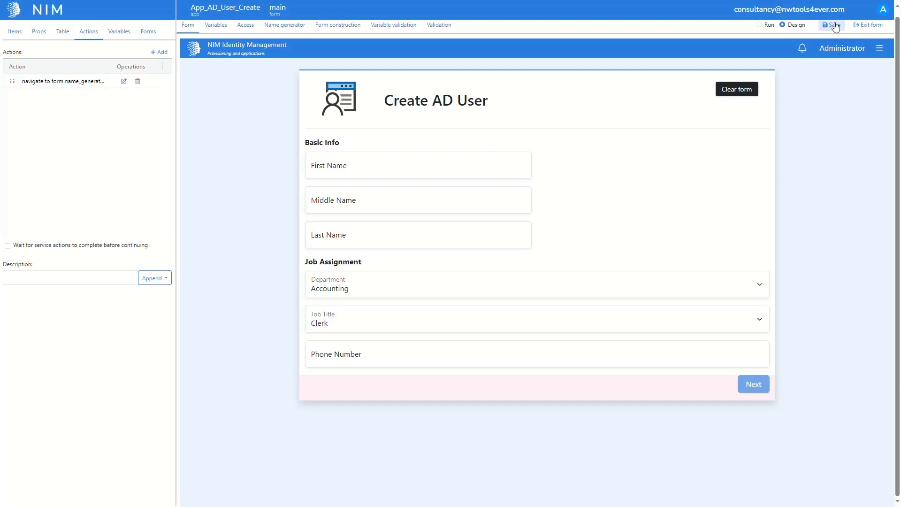
Use ng_AD as the main form's name generator, mapping first_name to new_FirstName, last_name to new_LastName and each output to a same-named new variable, and save
click(299, 27)
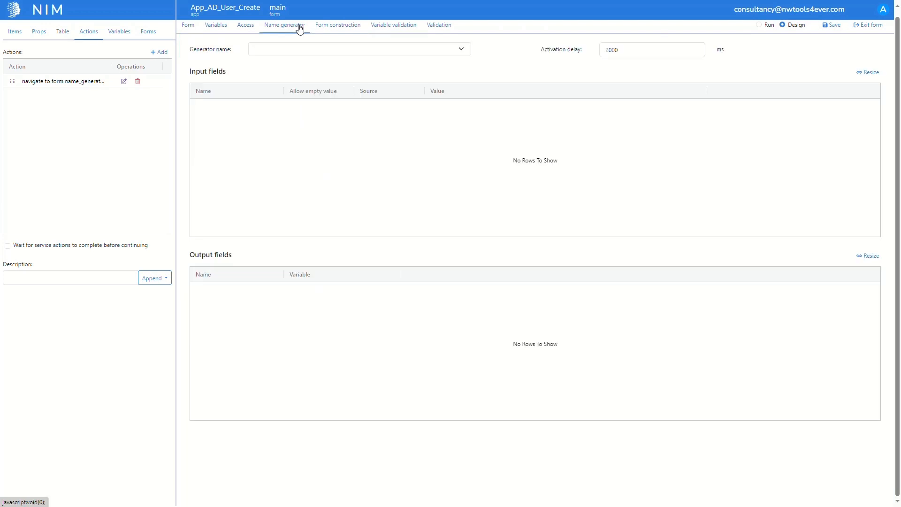
click(294, 49)
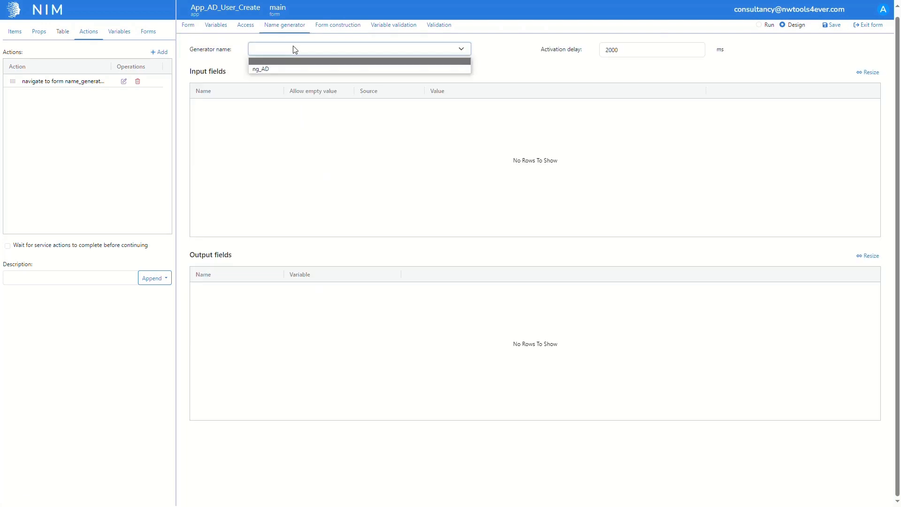
click(287, 71)
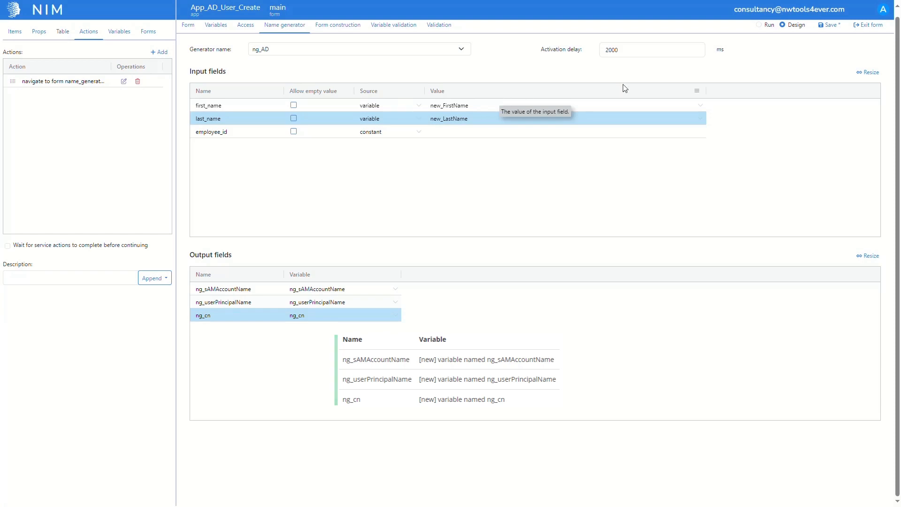
click(822, 30)
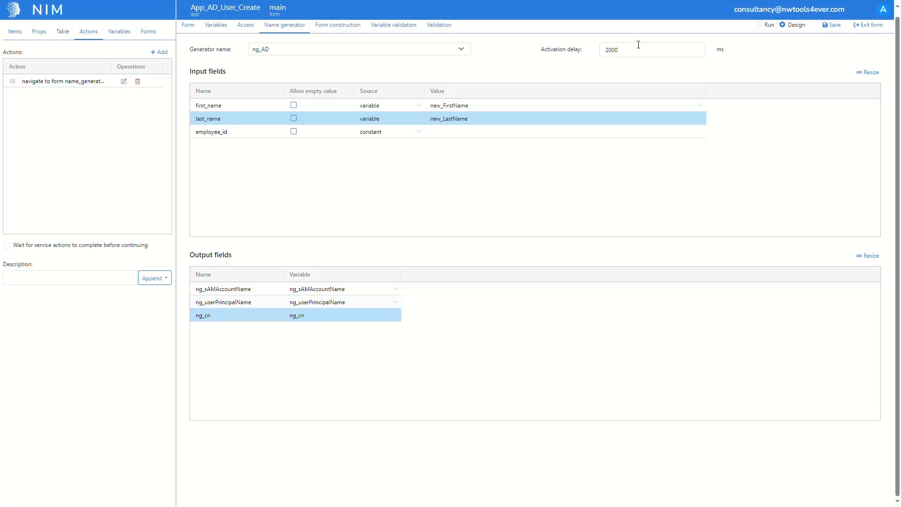
In the name_generation form, add a static text heading 'Name Generation' with style font-weight:bold; and margin trbl __2_
click(153, 33)
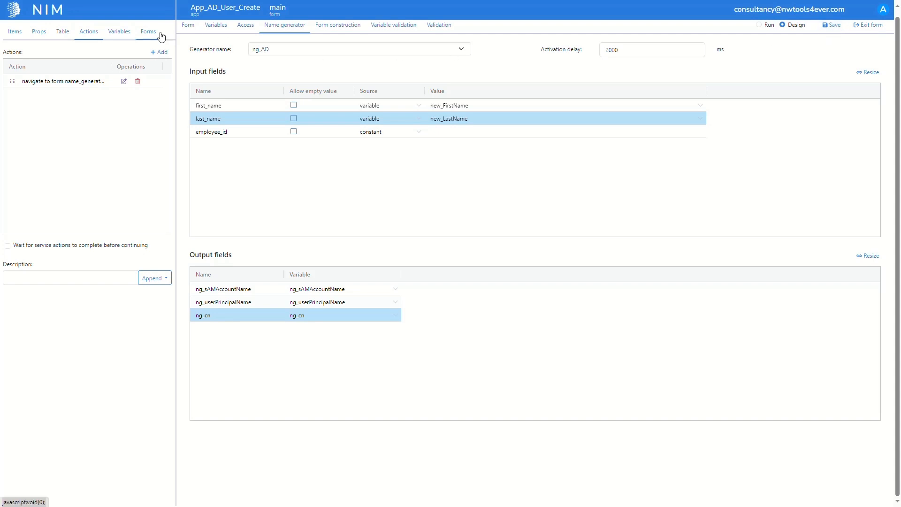
click(84, 101)
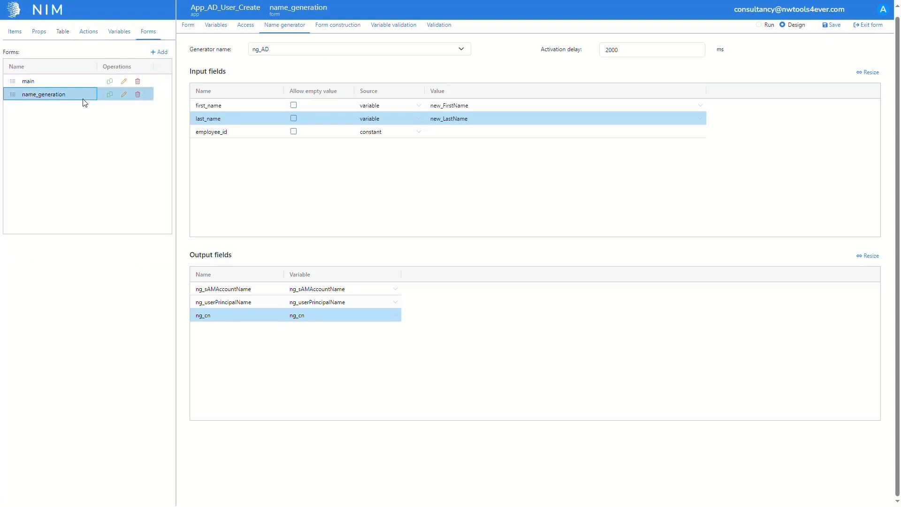
click(191, 29)
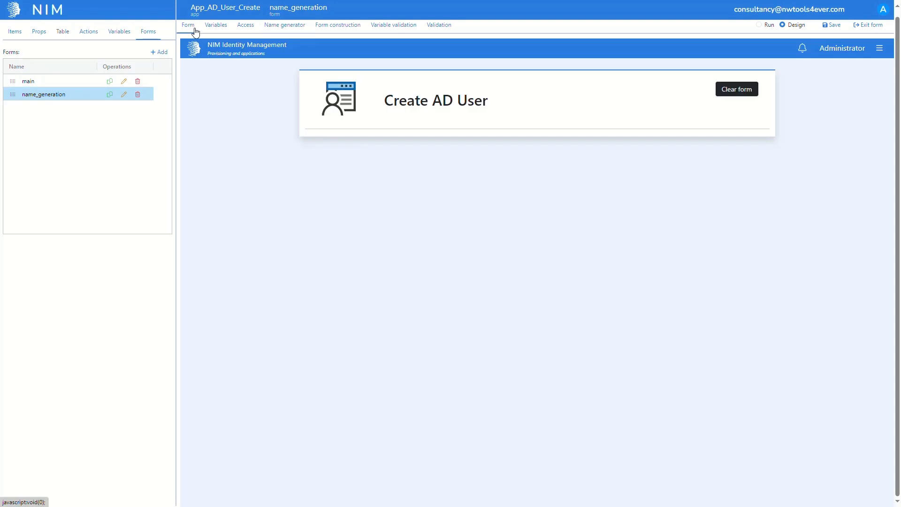
click(14, 34)
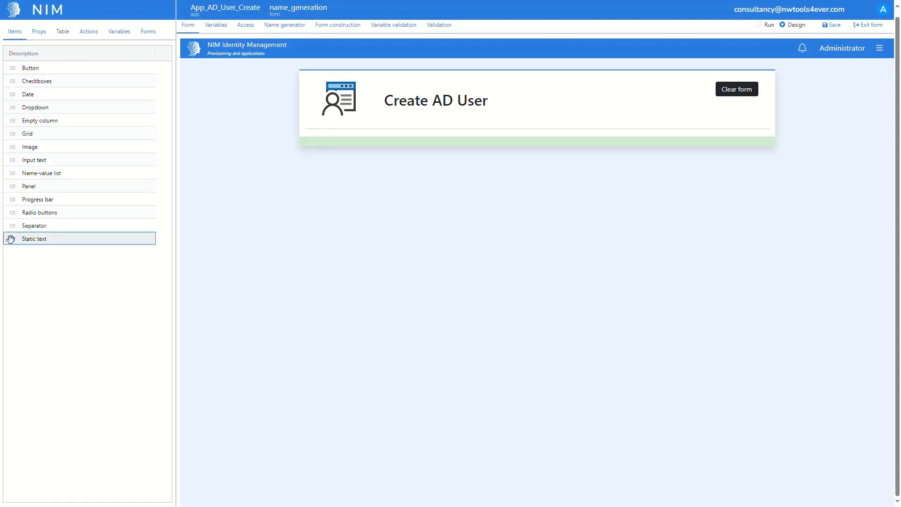
drag(11, 239, 384, 148)
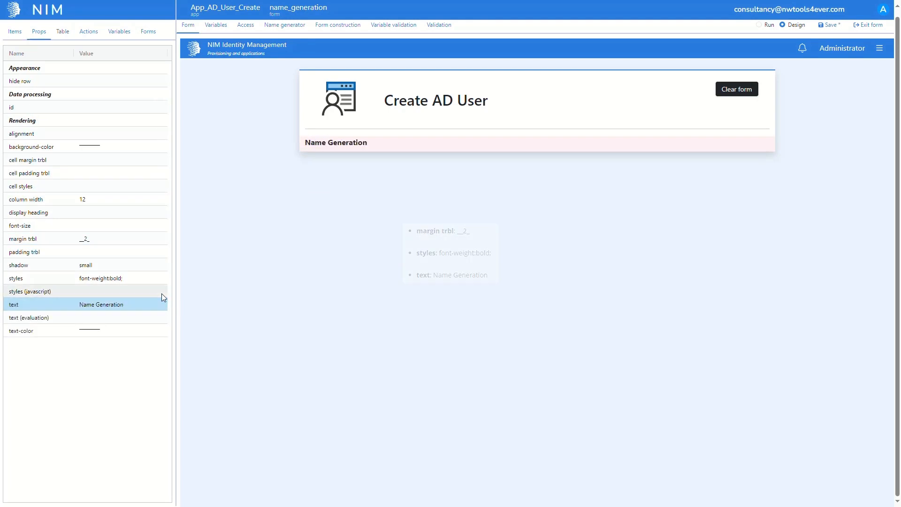
Add a static text below the heading reading 'The account will be created with the following names' with margin trbl __3_
click(14, 31)
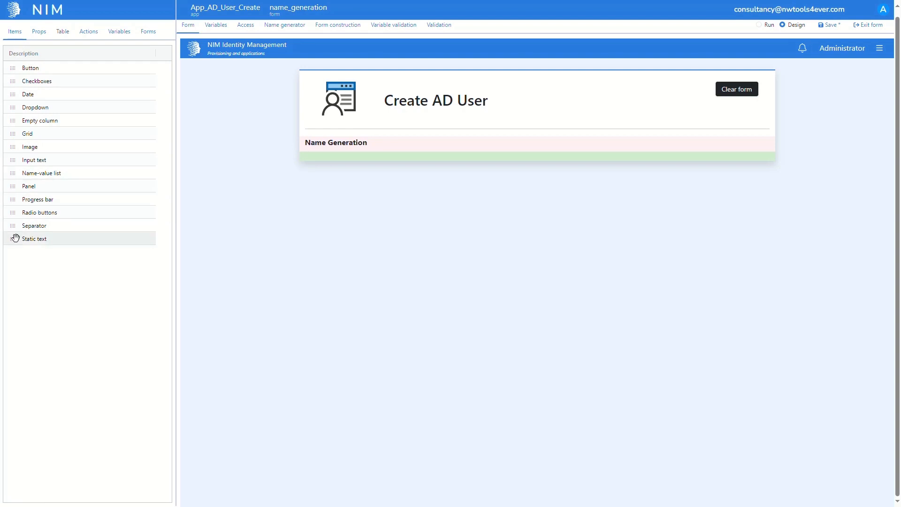
drag(16, 239, 324, 160)
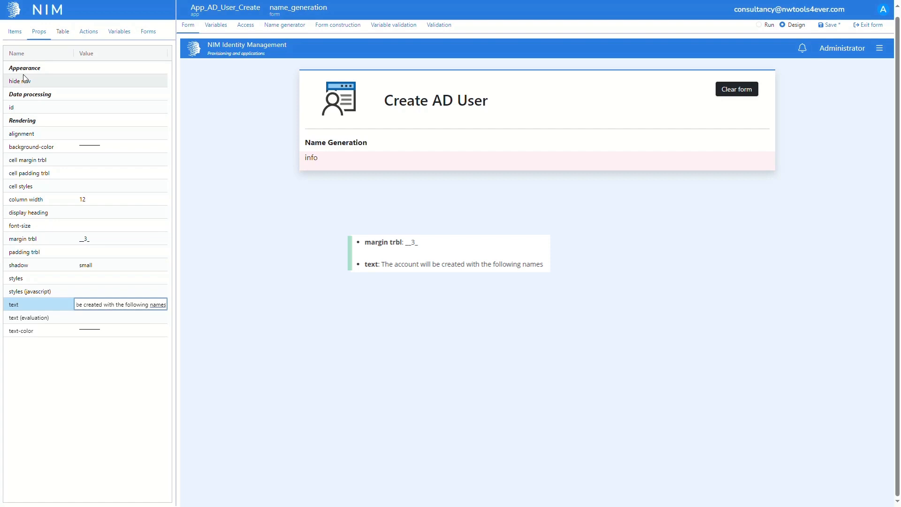
Add a name-value list below the text with column width 8, item name columns 6 in bold and item value columns 5 in light weight
click(18, 42)
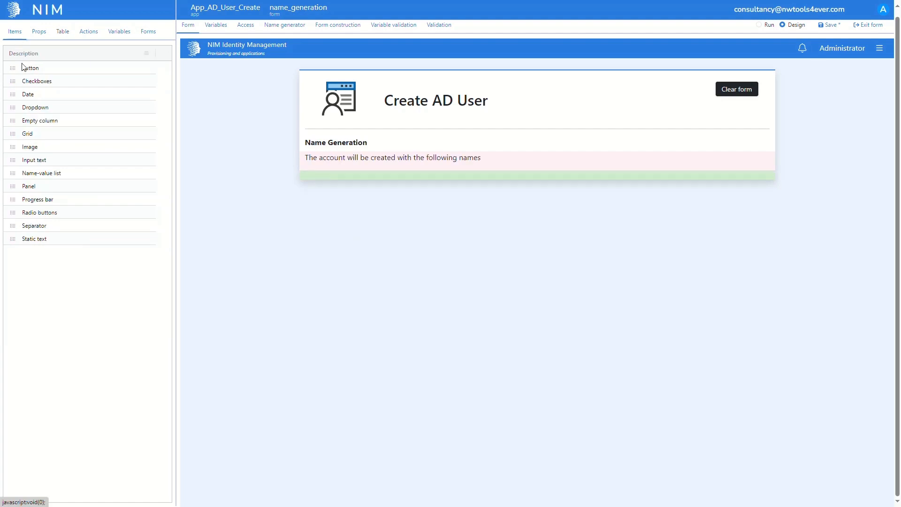
drag(10, 175, 324, 182)
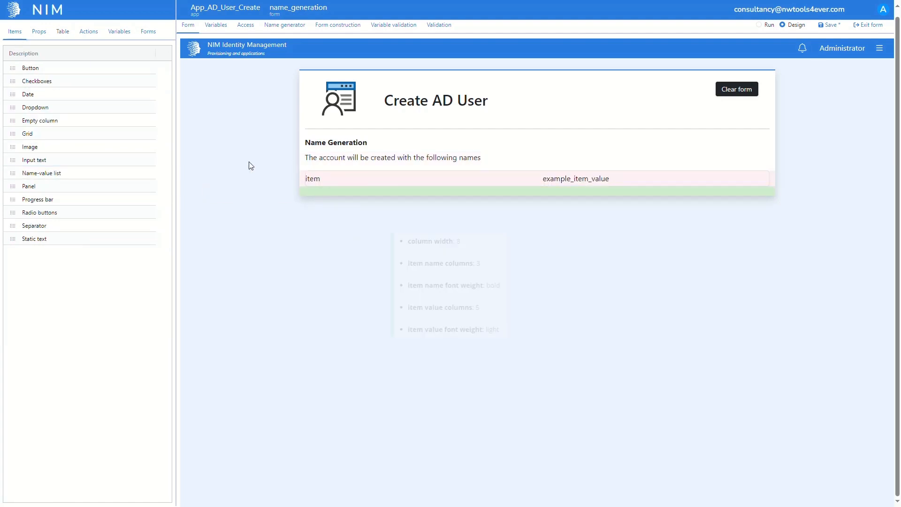
click(48, 33)
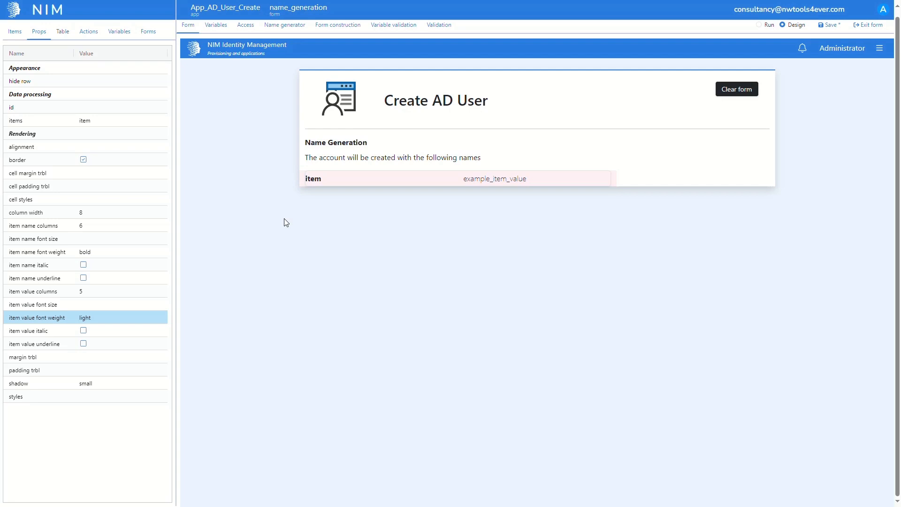
Rename the list's existing item to Username and give it the javascript value return data['ng_sAMAccountName']
click(103, 122)
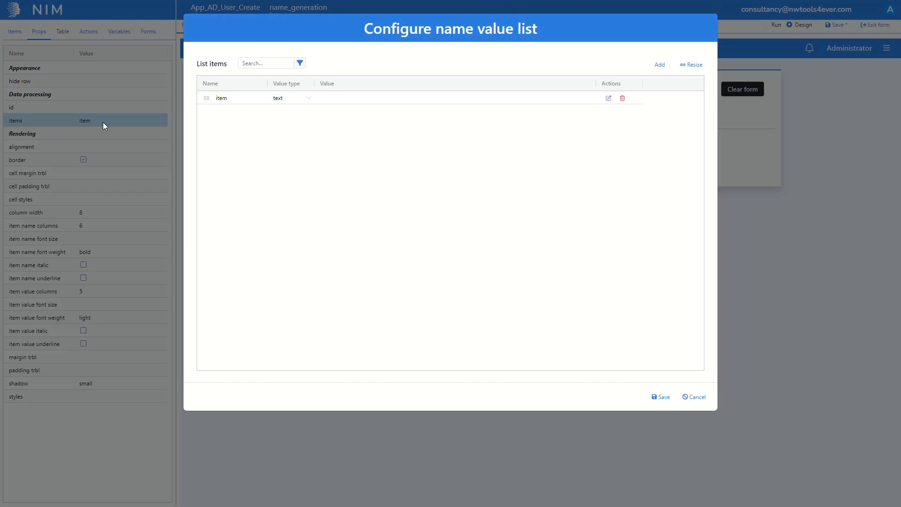
double_click(231, 101)
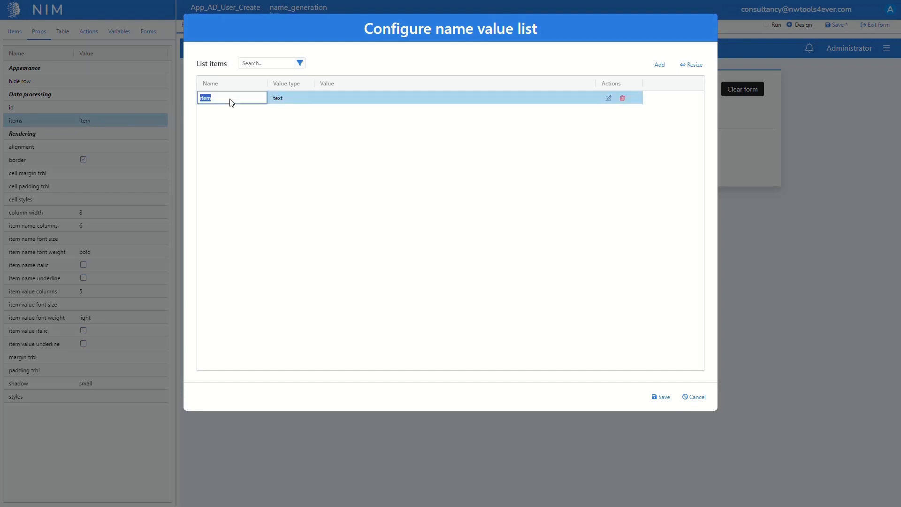
text(Username)
click(276, 99)
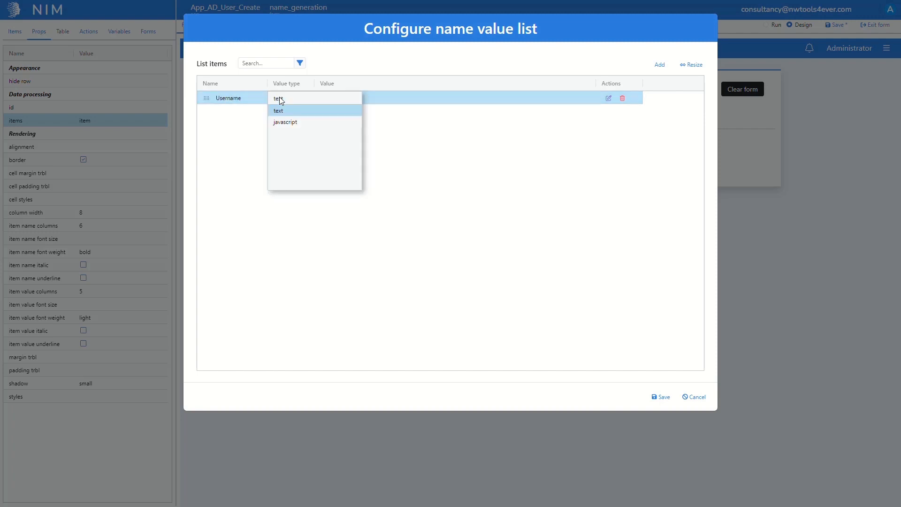
click(285, 123)
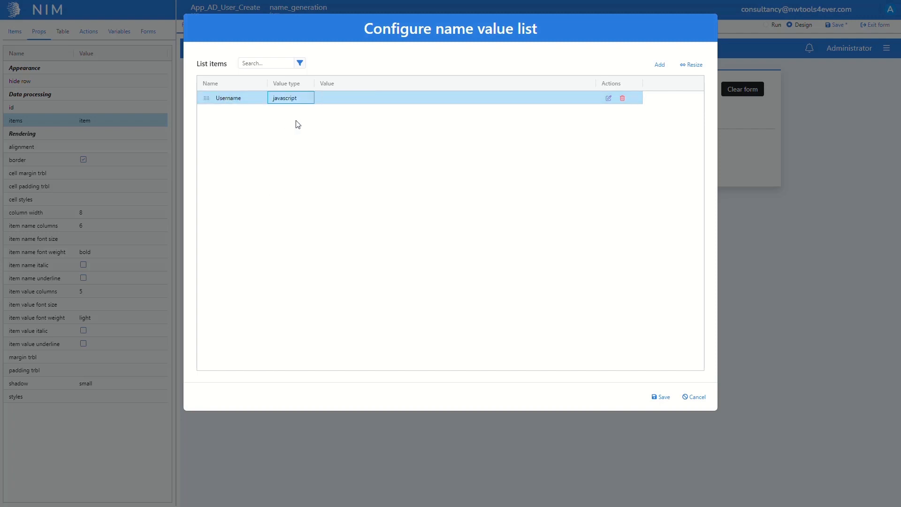
click(367, 98)
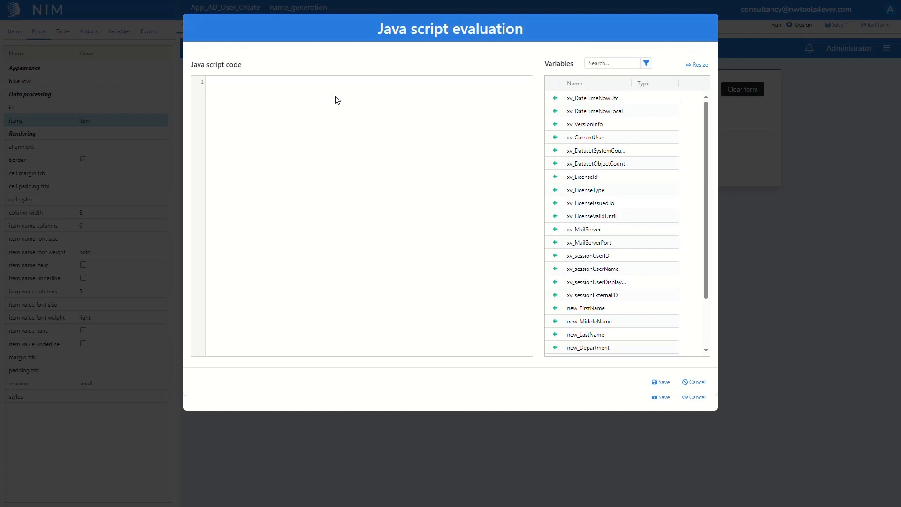
text(return data['ng_sAMAccountName'])
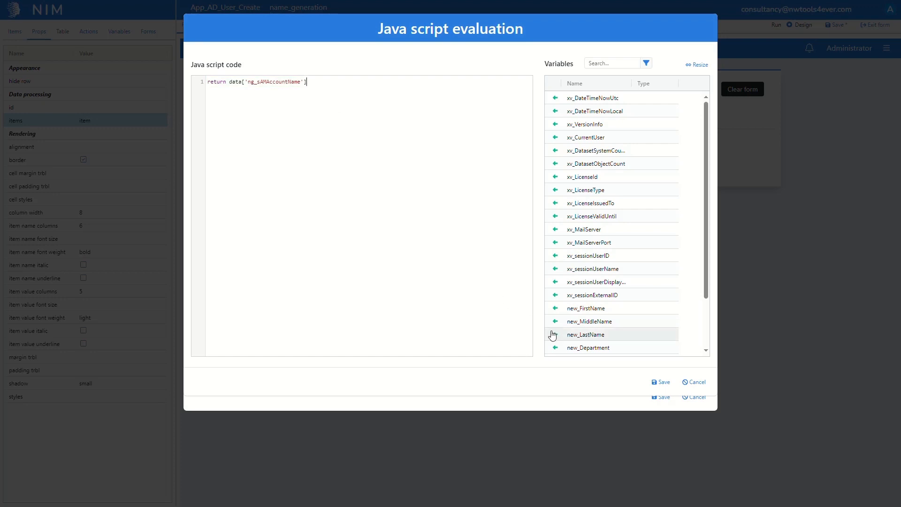
click(657, 382)
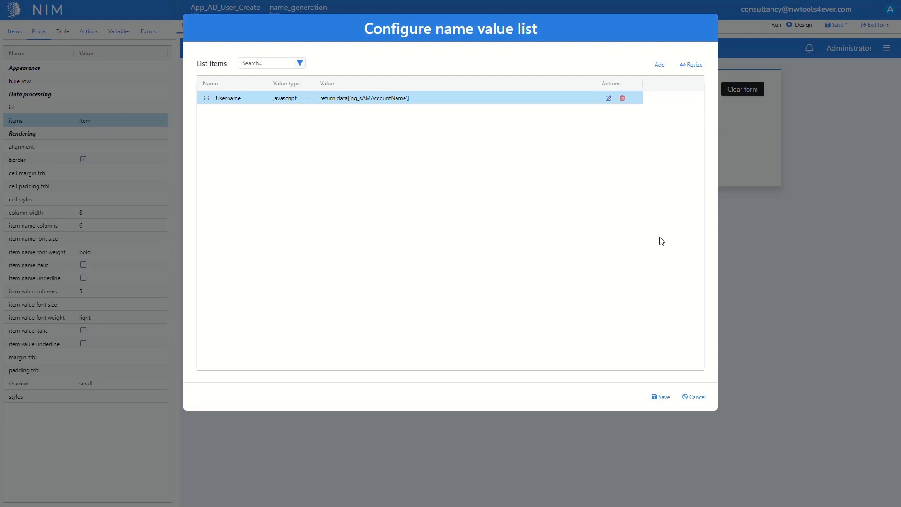
Add javascript list items userPrincipalName with return data['ng_userPrincipalName'] and cn with return data['ng_cn'], and save the list
click(661, 66)
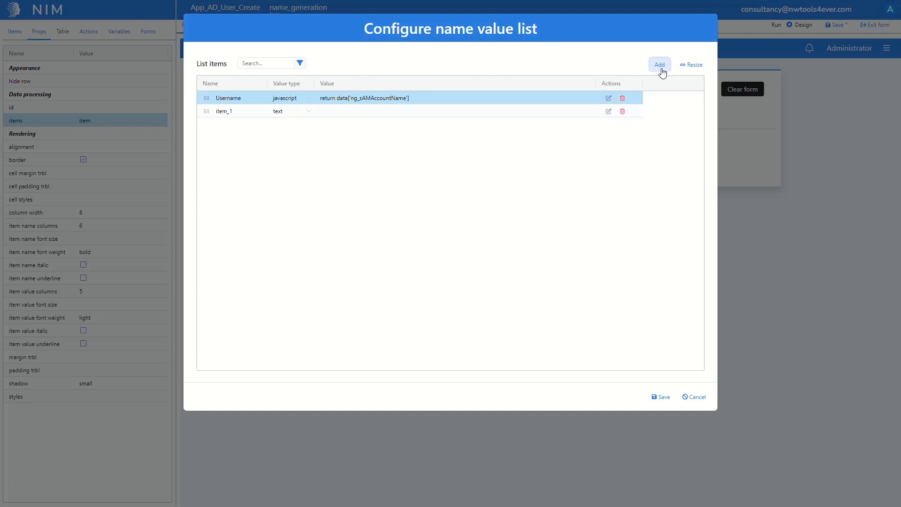
click(235, 110)
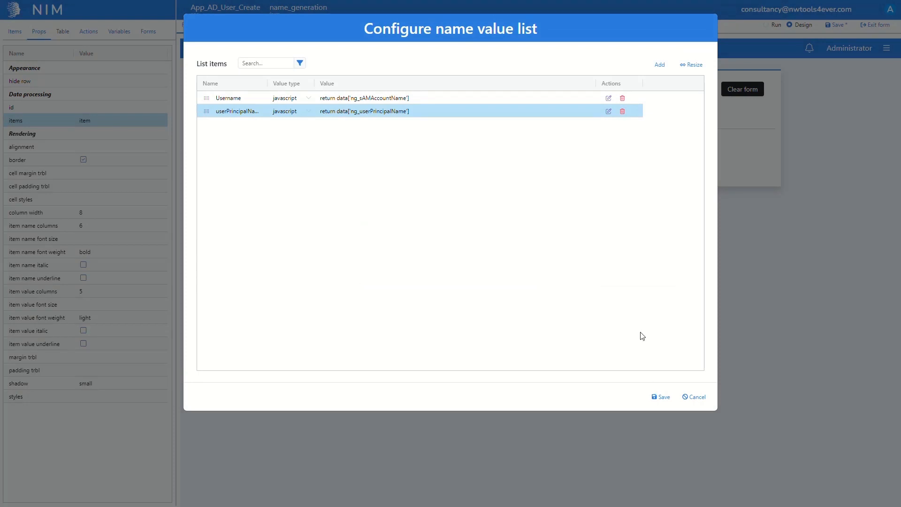
click(666, 69)
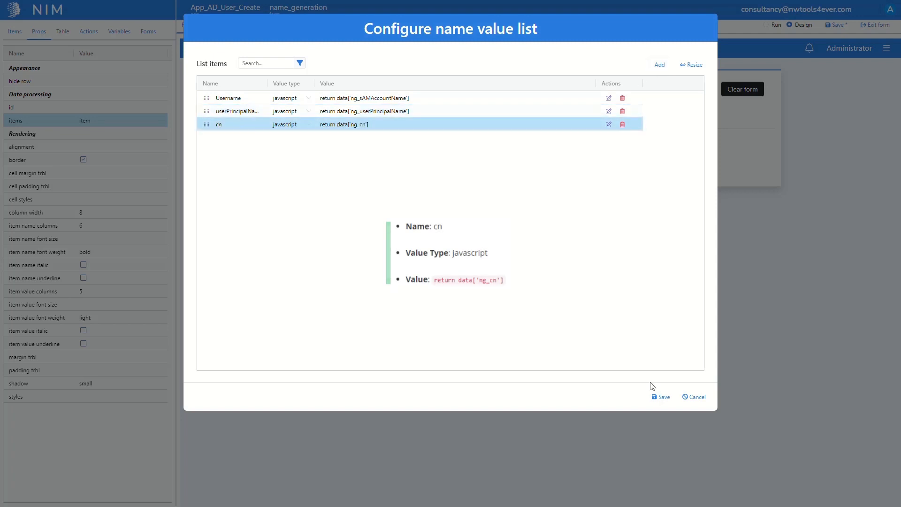
click(661, 397)
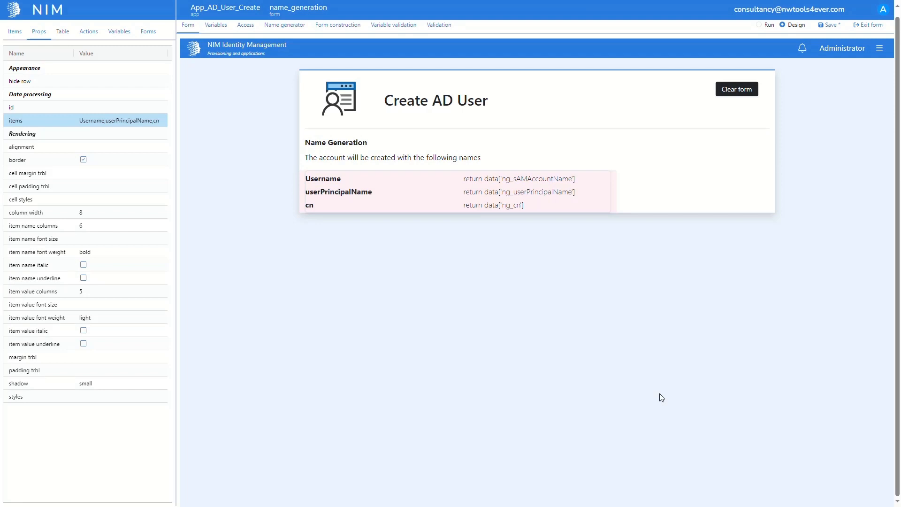
Add a button below the name-value list with right alignment, success style, text 'CreateUser' and cell margin trbl __3_
key(ctrl+s)
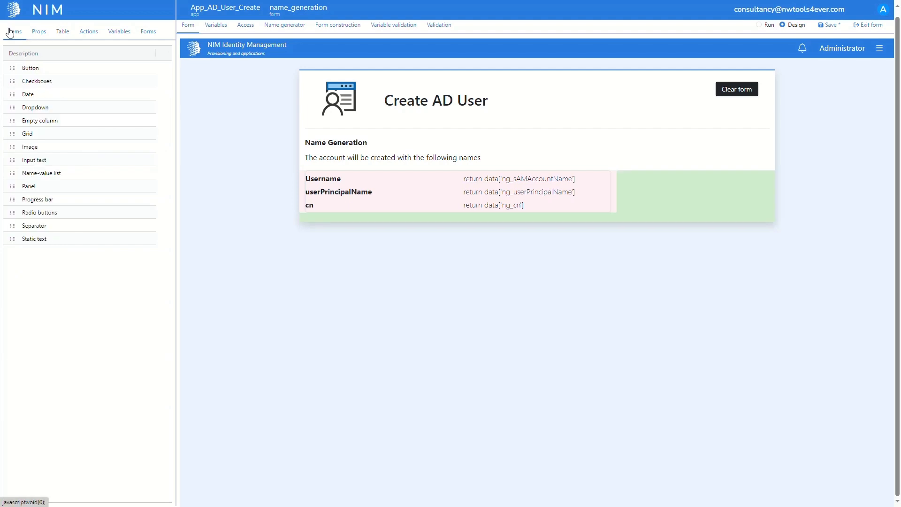
drag(13, 69, 631, 223)
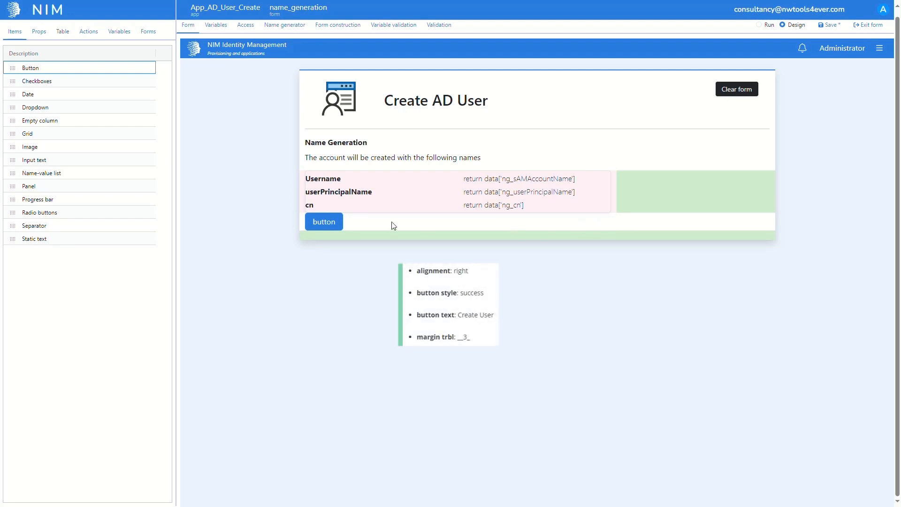
click(336, 226)
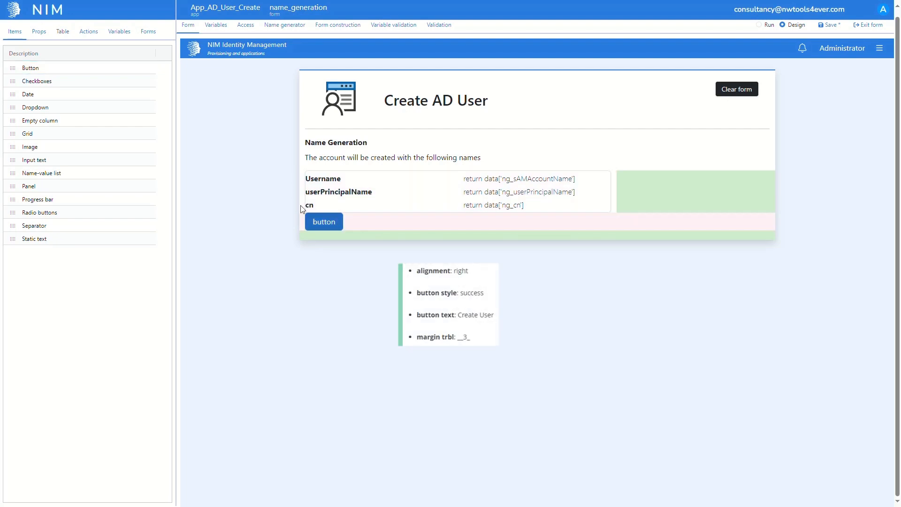
click(40, 32)
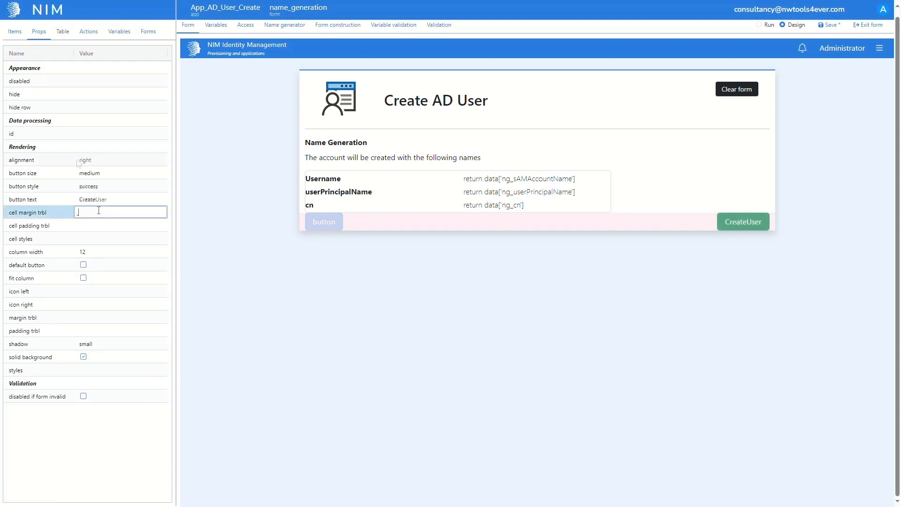
text(_3_)
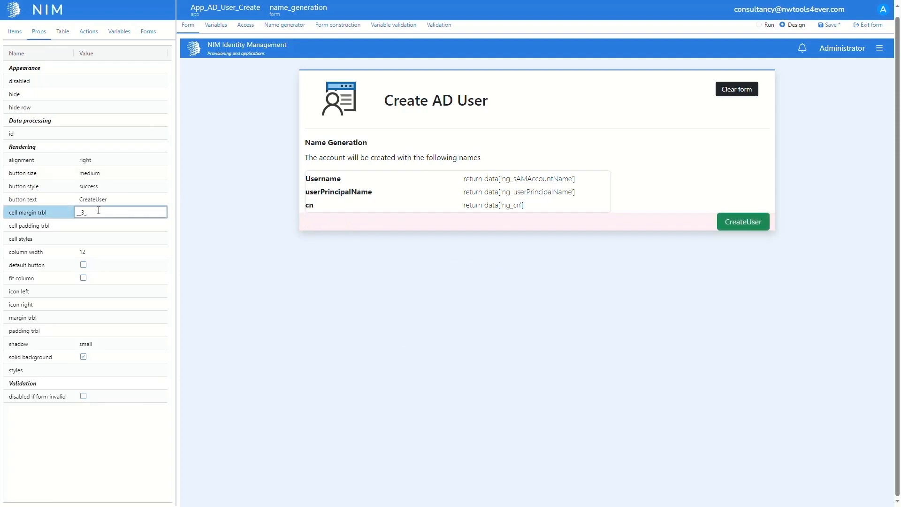
key(Return)
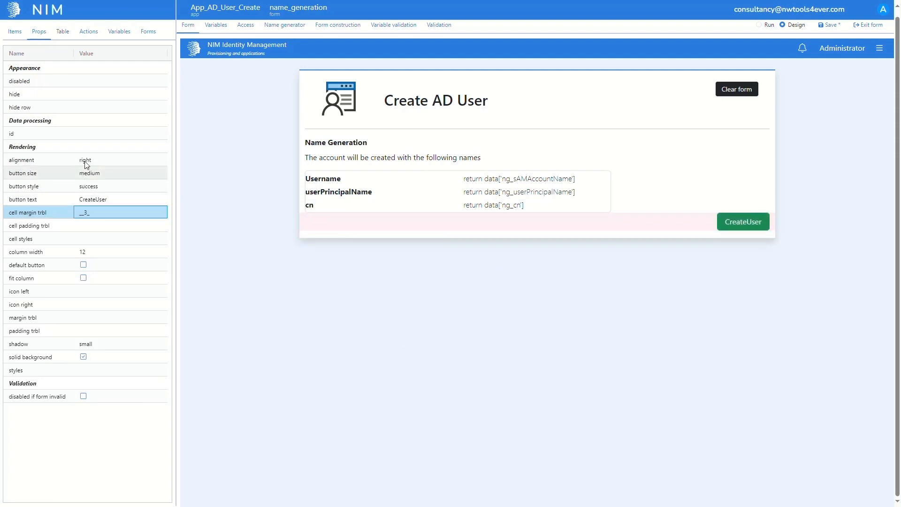
Give the CreateUser button a target system function action running AD's UserCreate, described 'Create AD User for {new_FirstName} {new_LastName}', with name variables and the account password
click(84, 31)
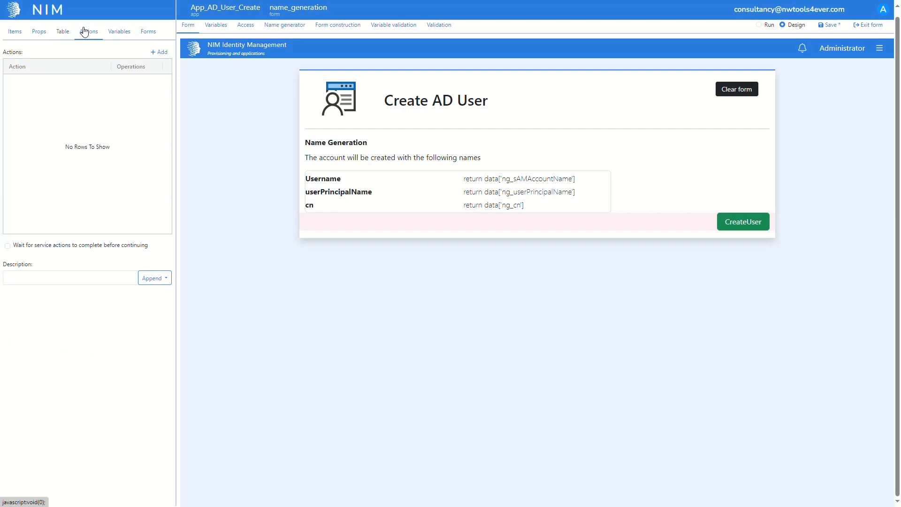
click(152, 53)
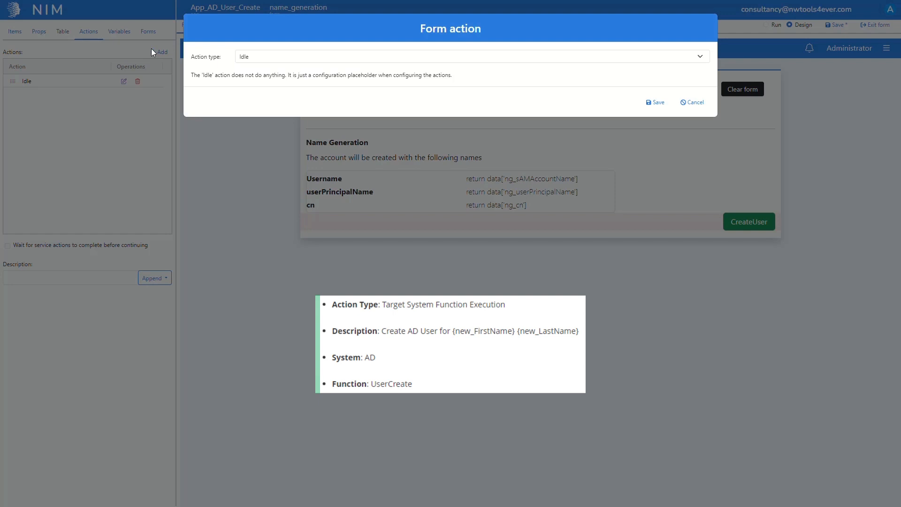
click(254, 57)
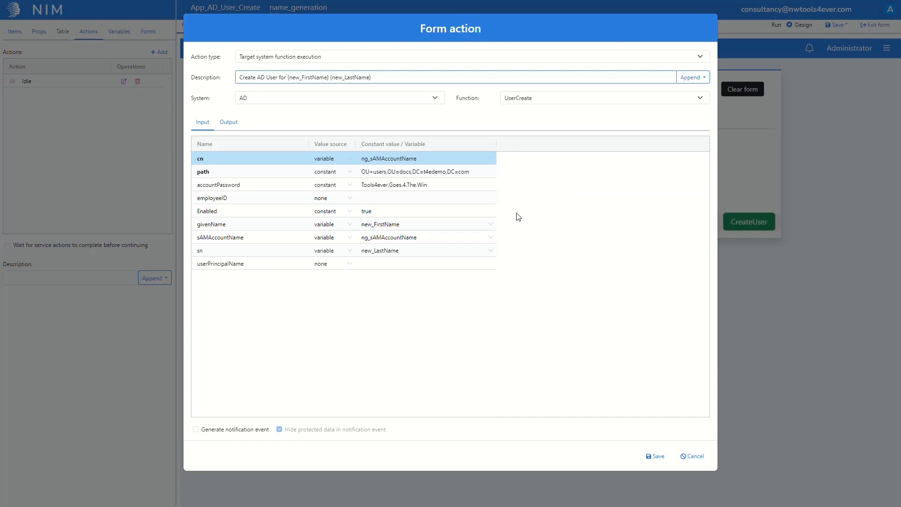
click(655, 456)
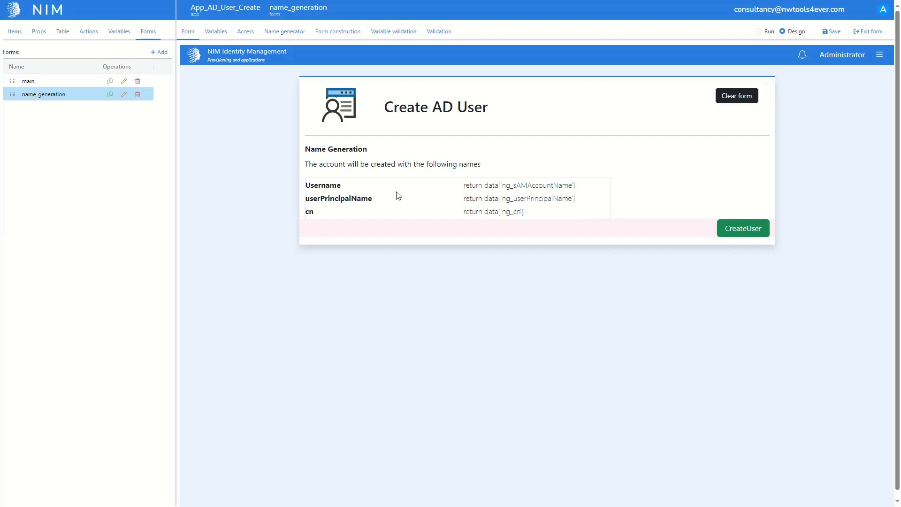
Map the objectGUID output of the CreateUser button's AD UserCreate action to the variable new_objectGUID and save the action
click(92, 36)
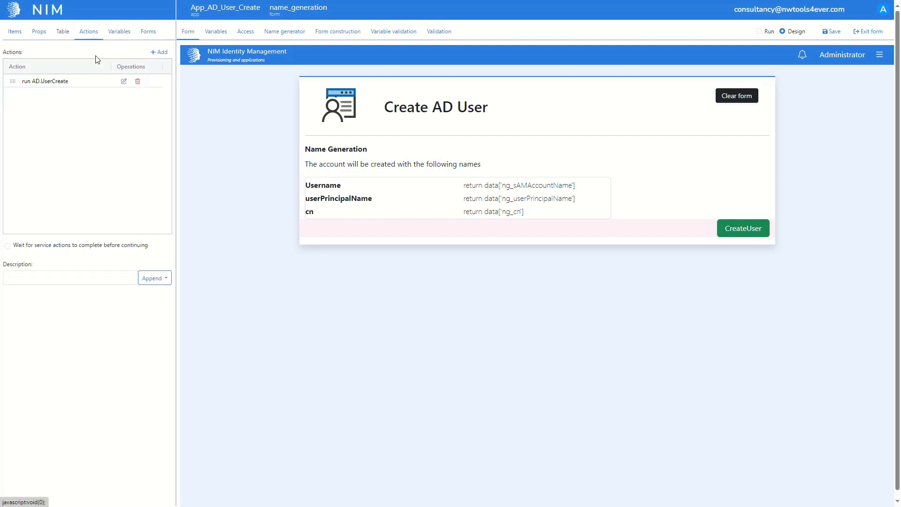
click(124, 82)
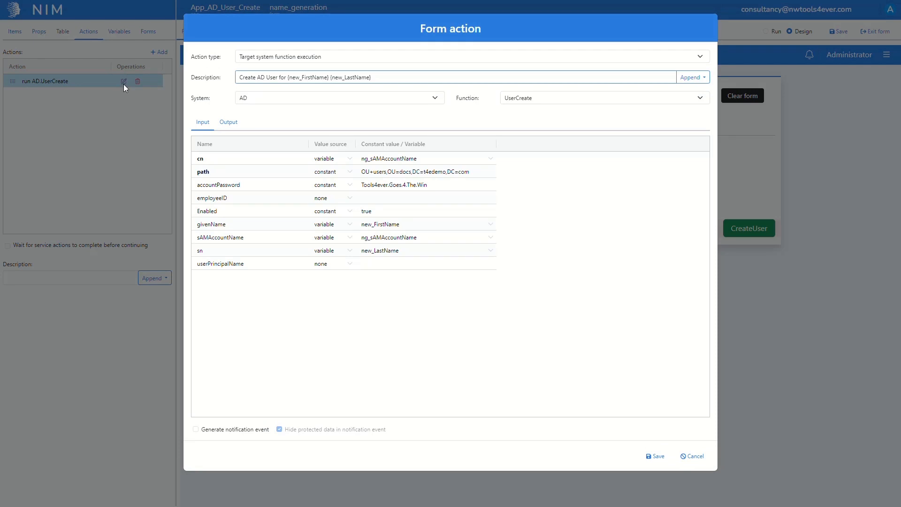
click(221, 123)
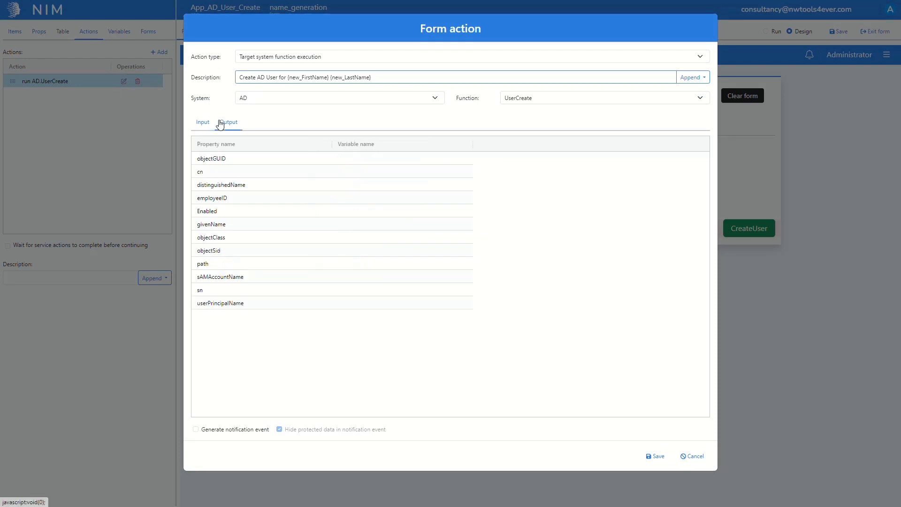
click(349, 159)
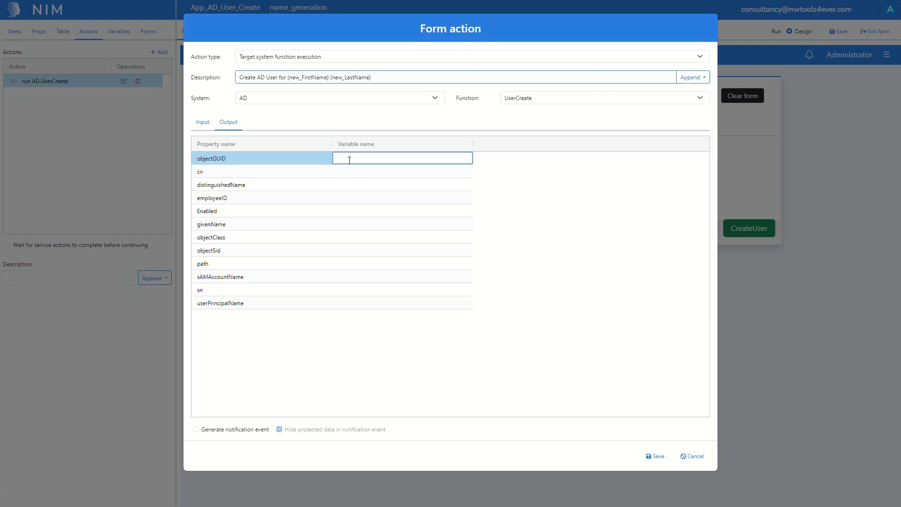
text(new_objectGUID)
key(Return)
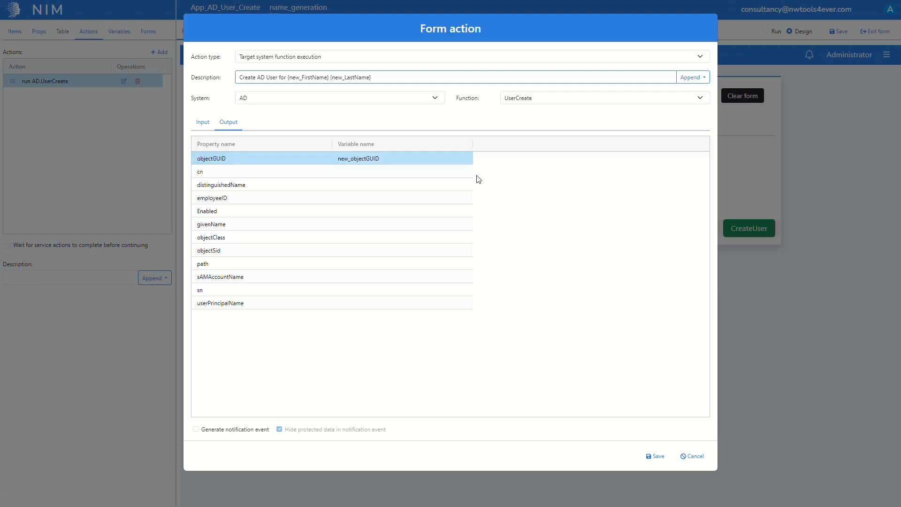
click(652, 455)
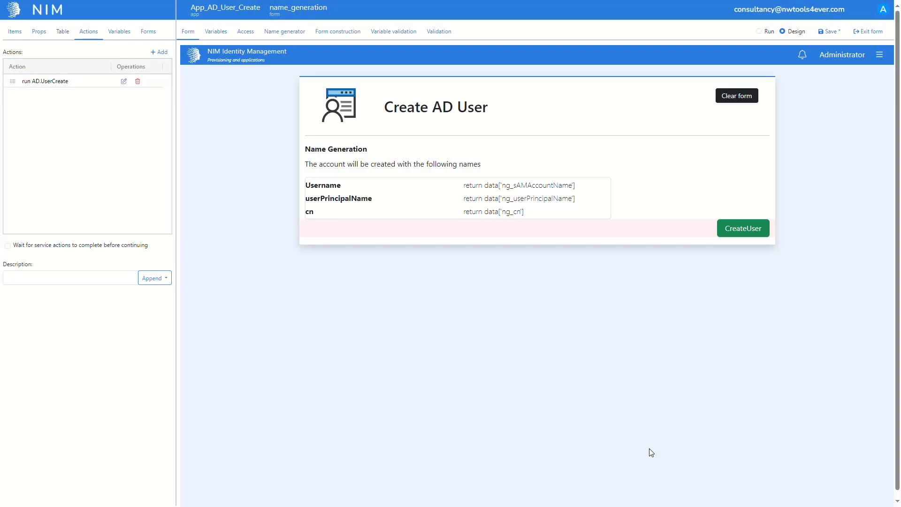
Save the form, reload the page and list the app's variables to check for new_objectGUID
click(830, 32)
right_click(819, 75)
click(808, 113)
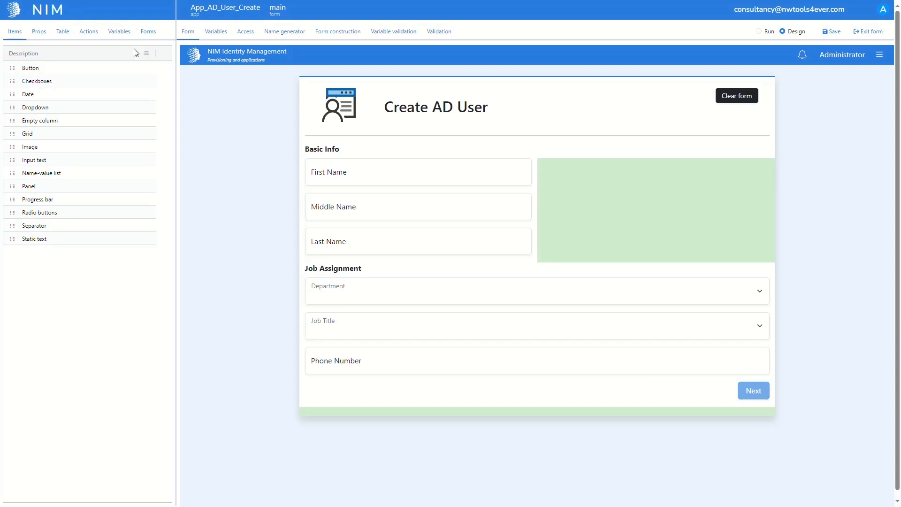
click(122, 39)
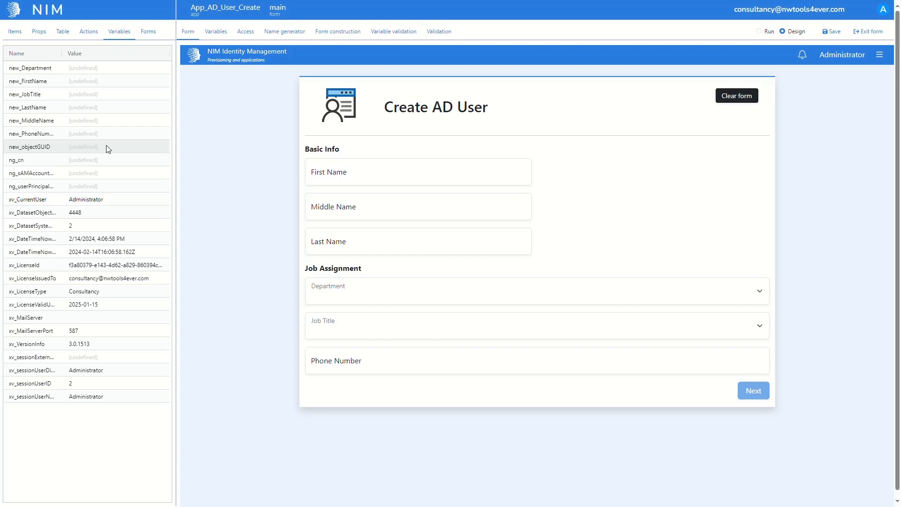
Duplicate the name_generation form and rename the copy to group_management
click(148, 34)
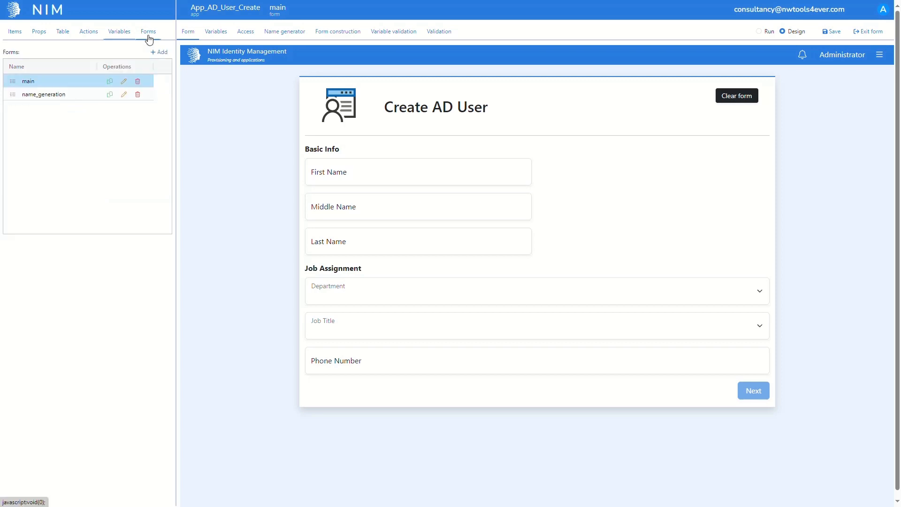
click(111, 94)
click(70, 107)
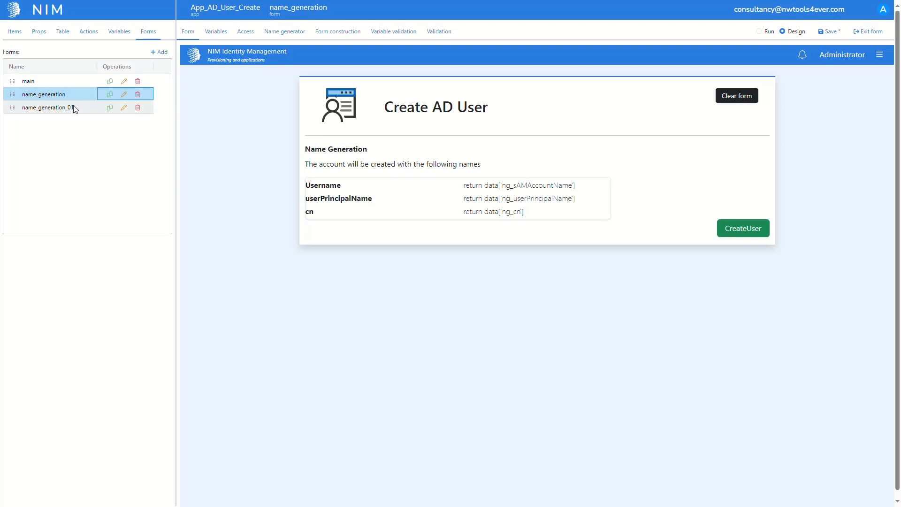
click(73, 107)
text(group_management)
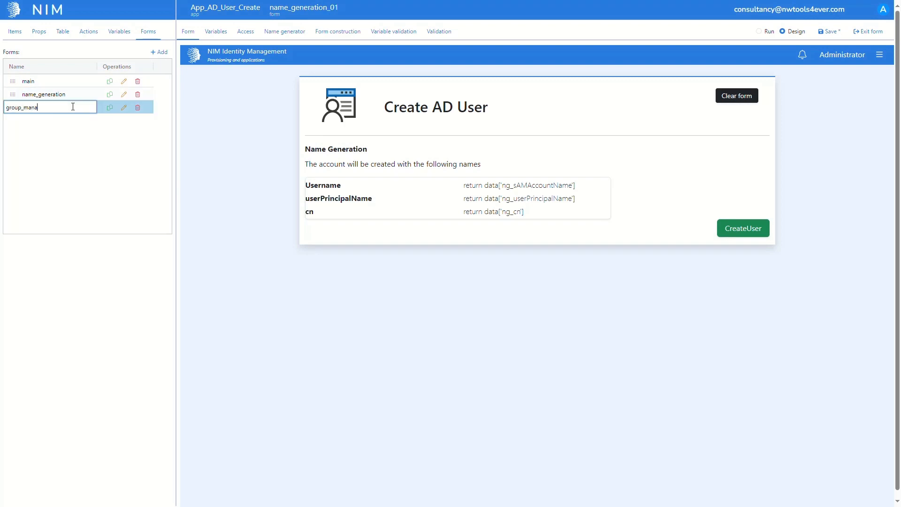
key(Return)
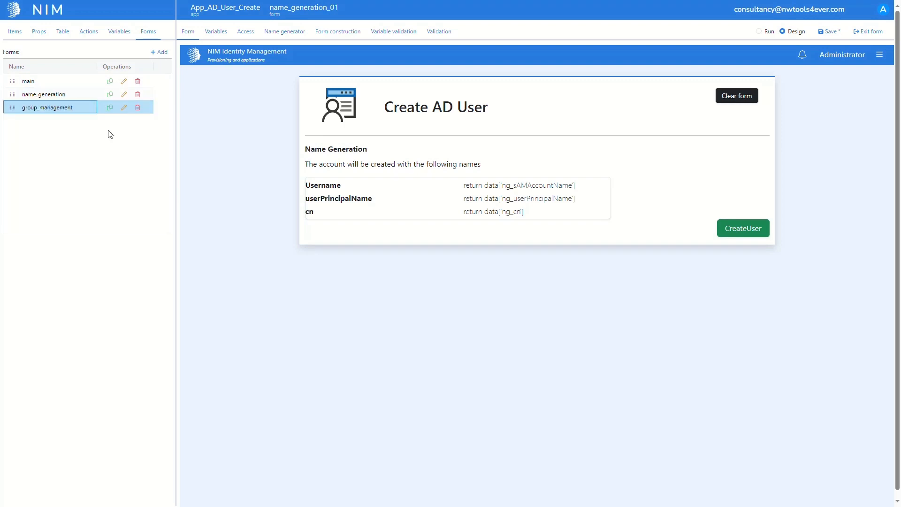
Delete the CreateUser button, name-value list, description text and Name Generation heading from the group_management form
key(Delete)
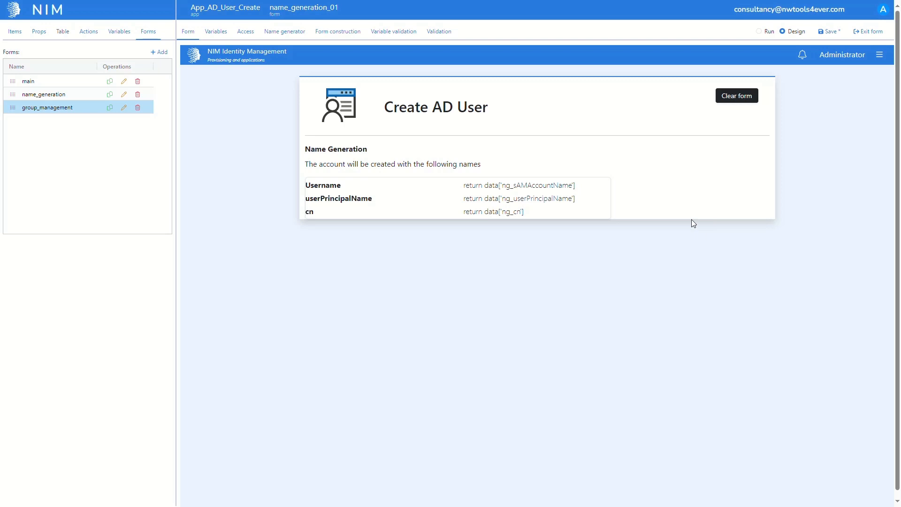
key(Delete)
key(Delete)
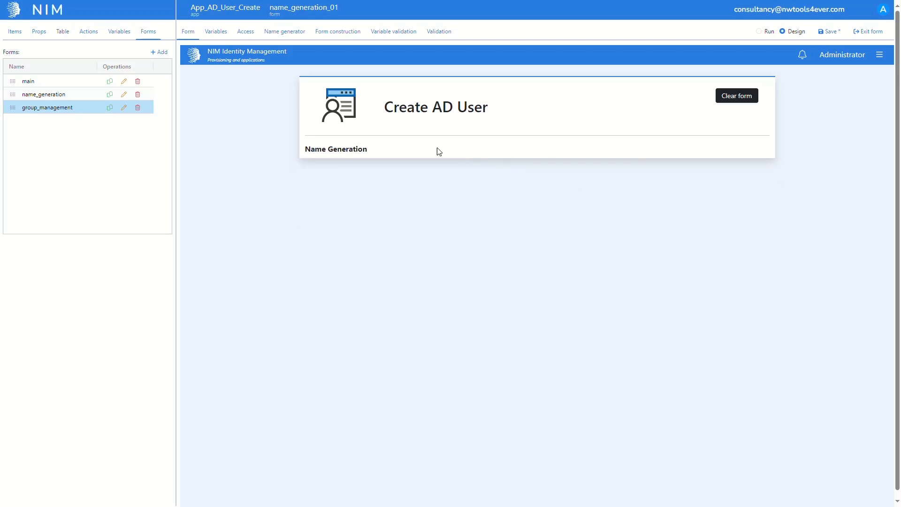
key(Delete)
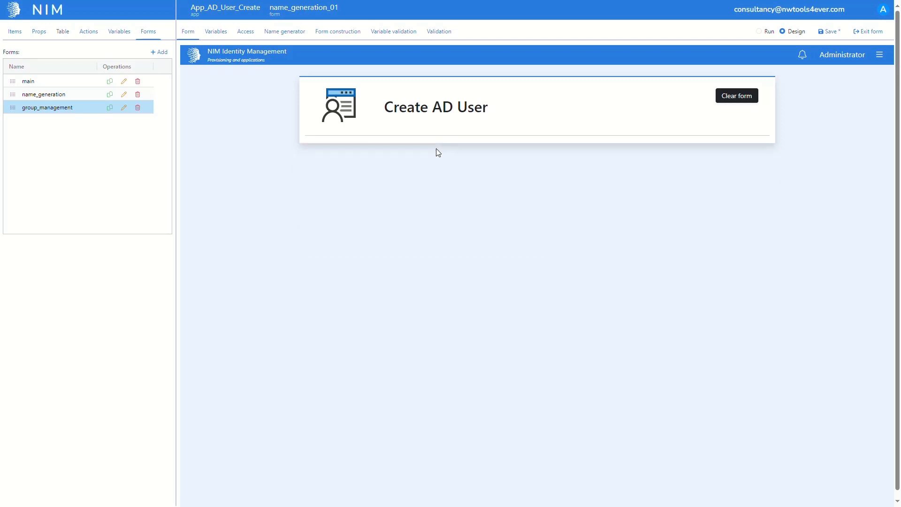
Give name_generation's CreateUser button a Navigate to form action targeting group_management, make it wait for service actions to complete, and save the form
click(84, 97)
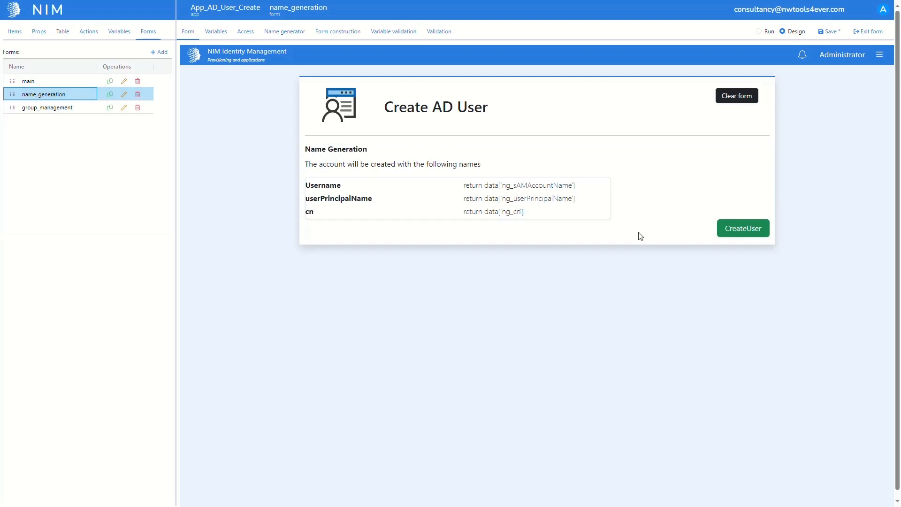
click(723, 234)
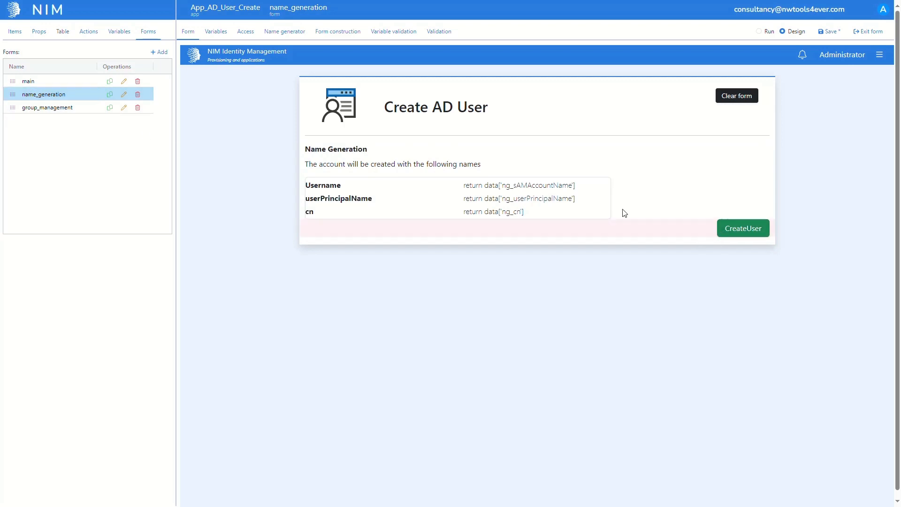
click(101, 35)
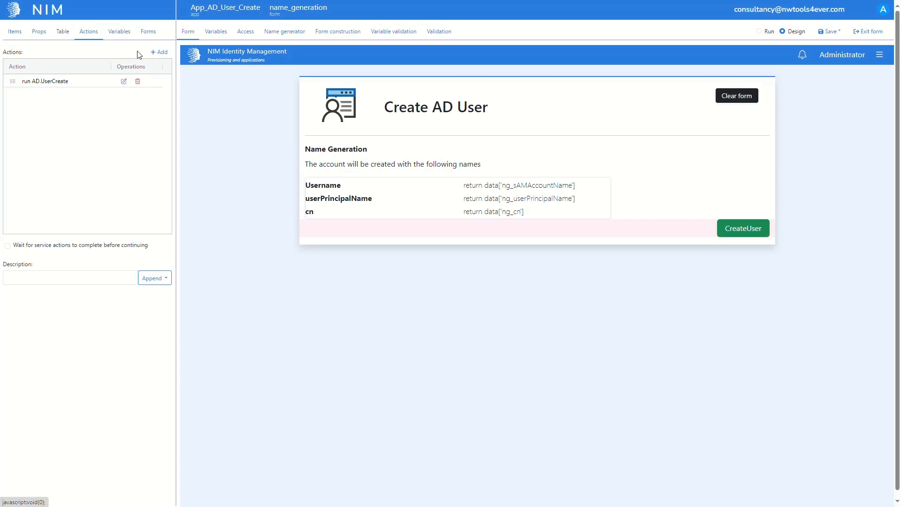
click(153, 53)
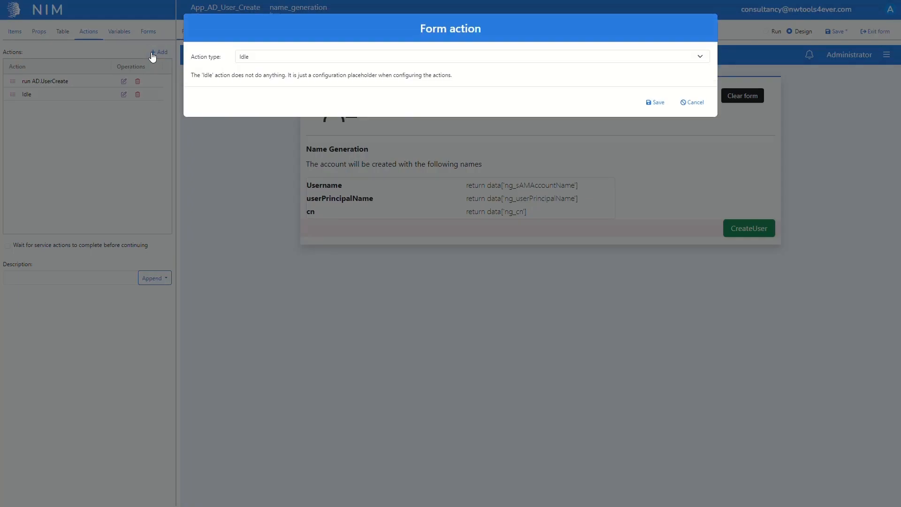
click(278, 61)
click(278, 103)
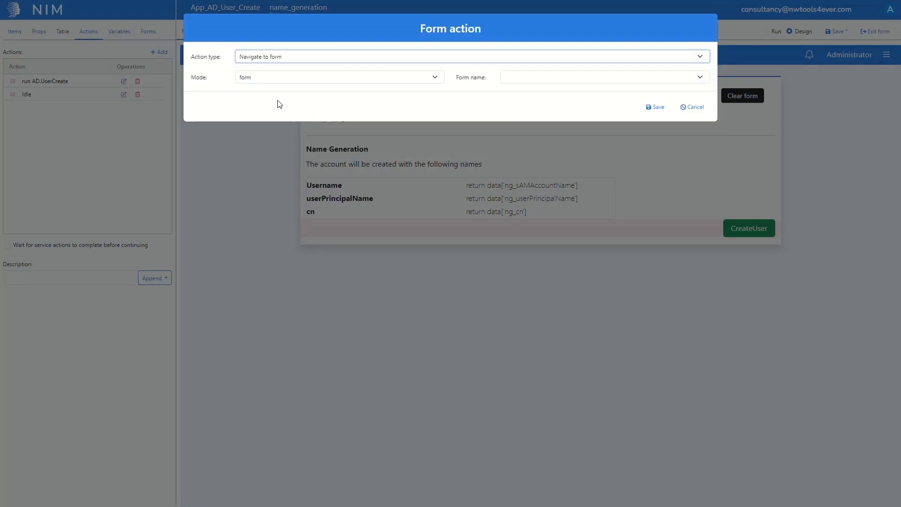
click(548, 79)
click(548, 114)
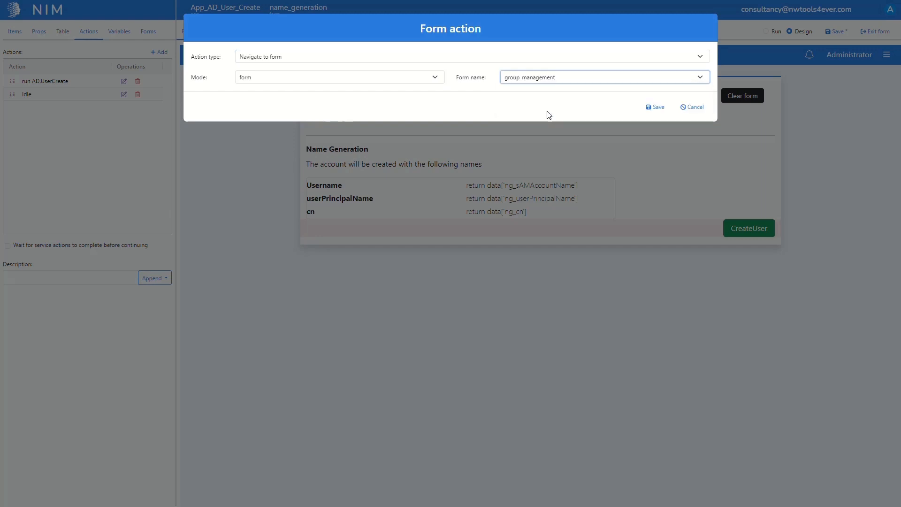
click(659, 109)
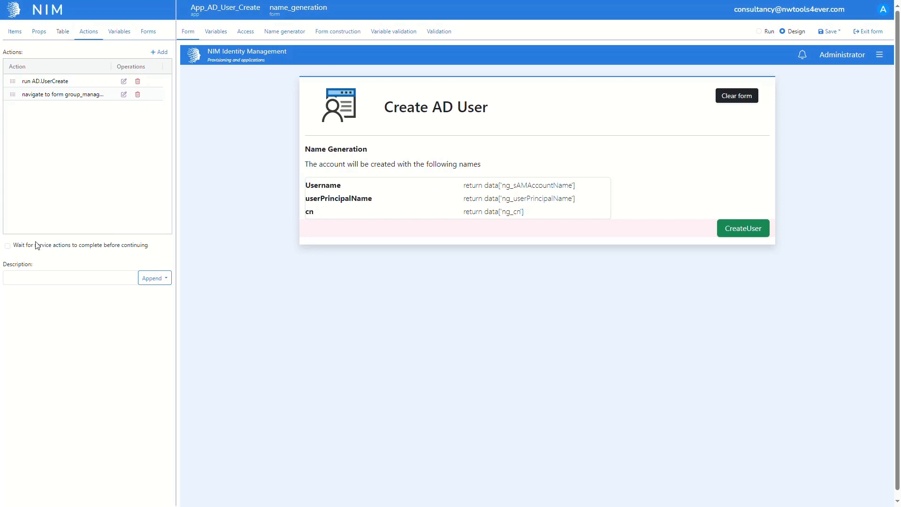
click(8, 246)
click(828, 31)
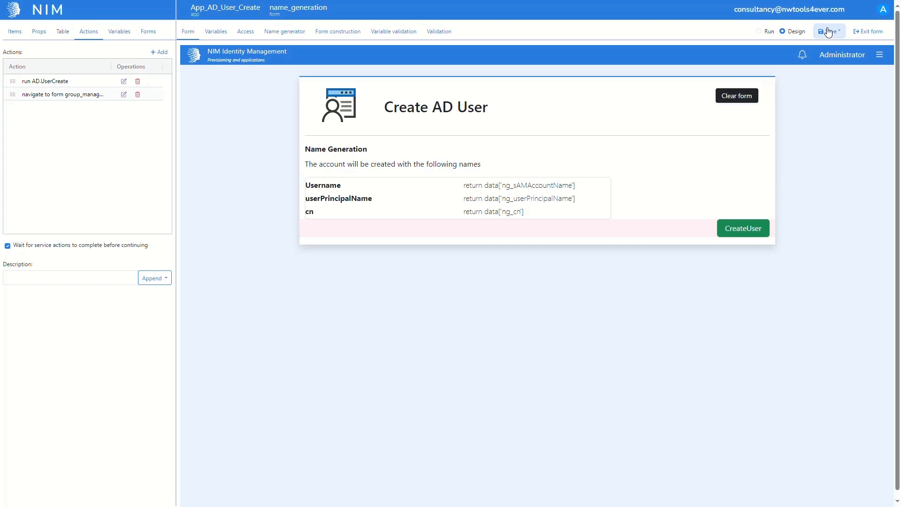